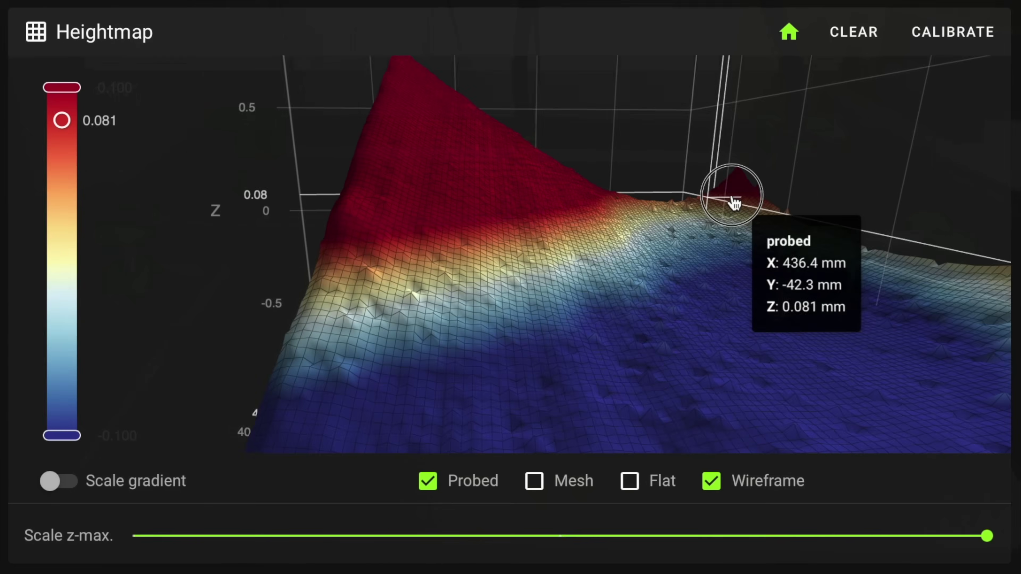
# - Orbit the 3-D heightmap around to centre the raised red peak in view
pyautogui.moveTo(734, 203); pyautogui.dragTo(606, 118)
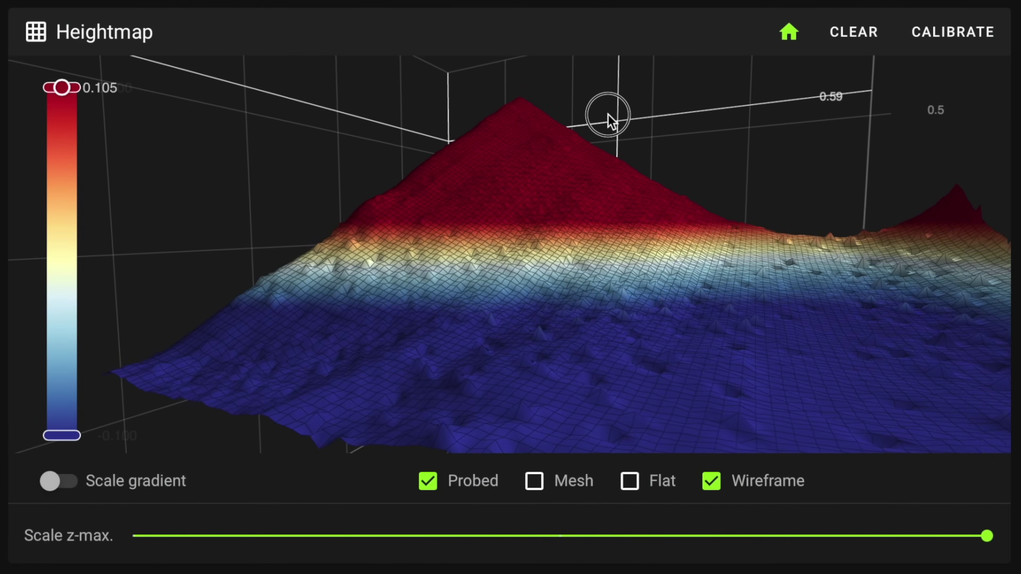
pyautogui.moveTo(552, 97)
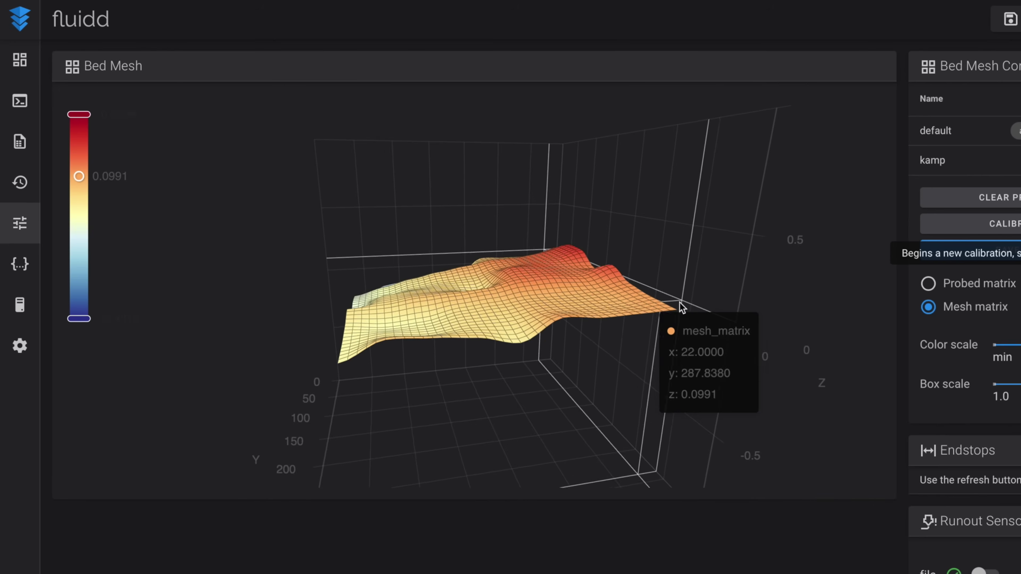
# - Rotate the Fluidd bed mesh plot to view the mesh surface from another side
pyautogui.moveTo(679, 302); pyautogui.dragTo(630, 301)
pyautogui.moveTo(706, 301); pyautogui.dragTo(156, 314)
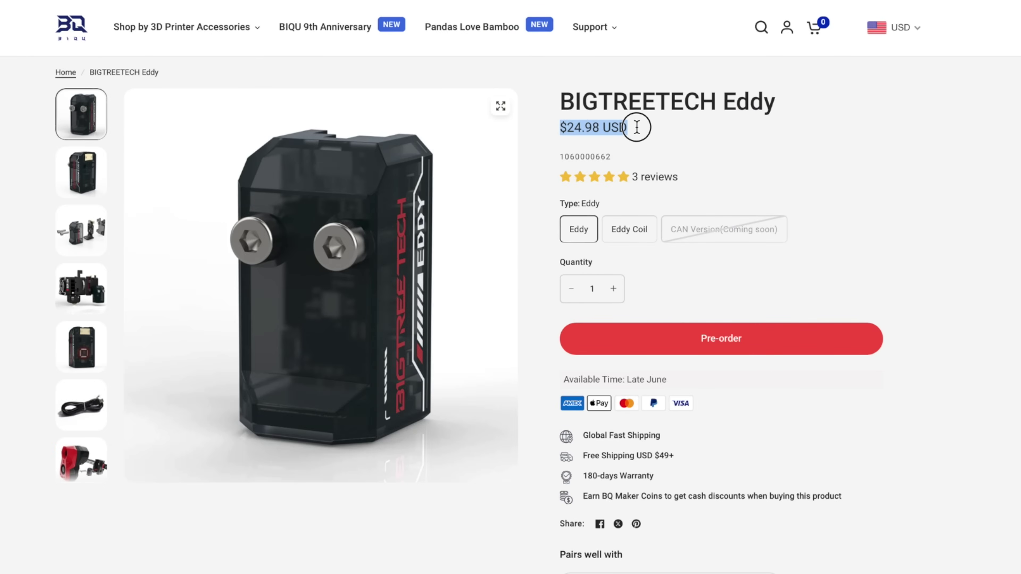
# - Select the Eddy Coil version and highlight its $16.88 USD price
pyautogui.click(627, 237)
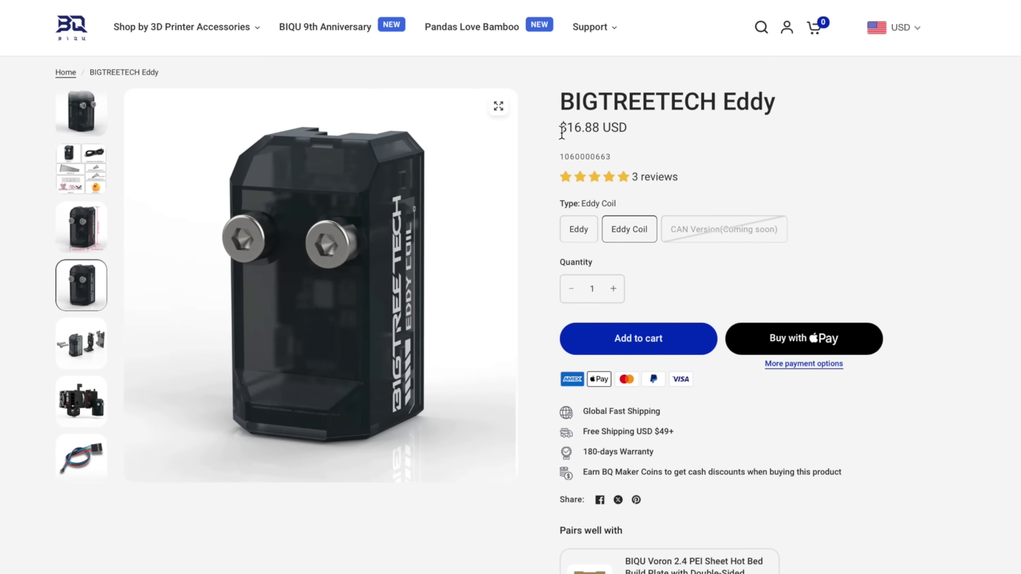
pyautogui.moveTo(559, 128); pyautogui.dragTo(582, 130)
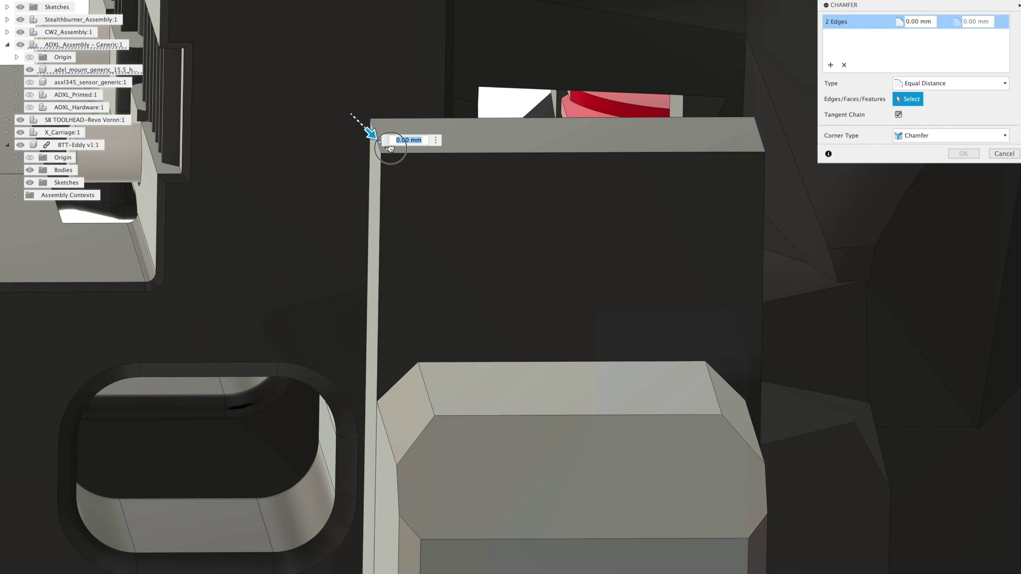
# - Set the equal-distance chamfer on the two edges to about 3.341 mm
pyautogui.moveTo(372, 132); pyautogui.dragTo(398, 152)
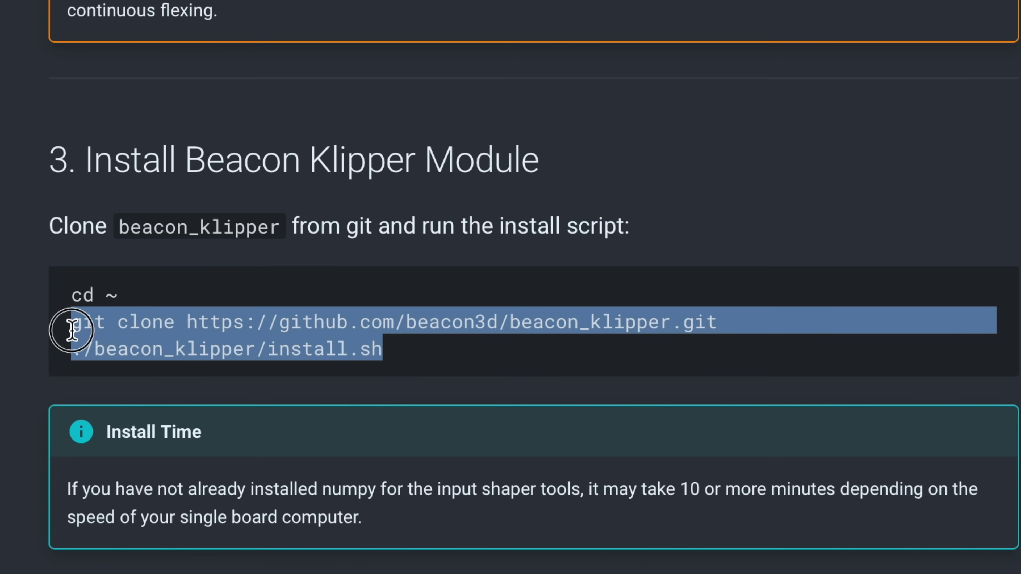
# - Paste and run the beacon_klipper git clone and install.sh commands in the printer's ssh session
pyautogui.press('super+Tab')
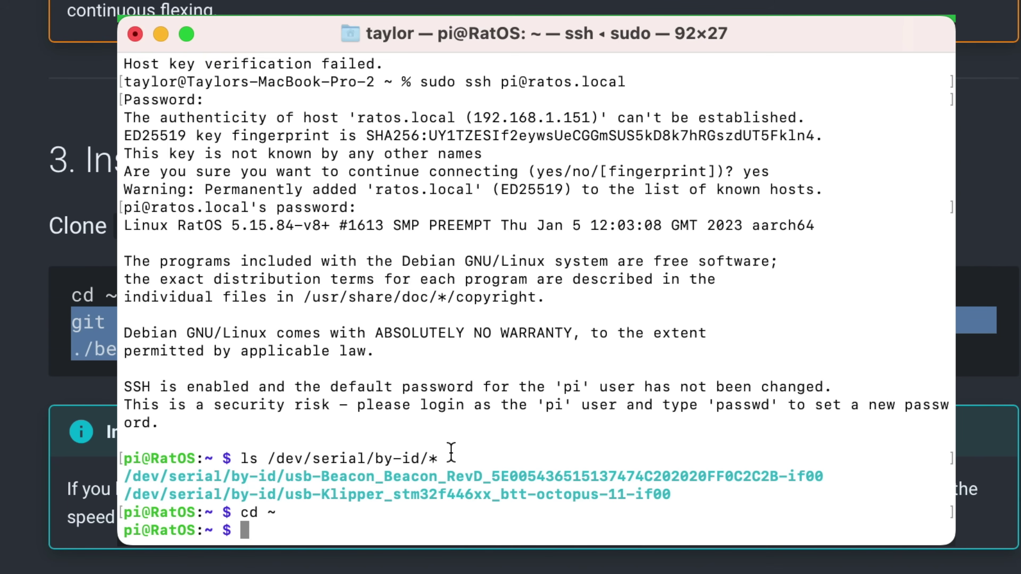
pyautogui.write('git clone https://github.com/beacon3d/beacon_klipper.git ./beacon_klipper/install.sh')
pyautogui.press('Return')
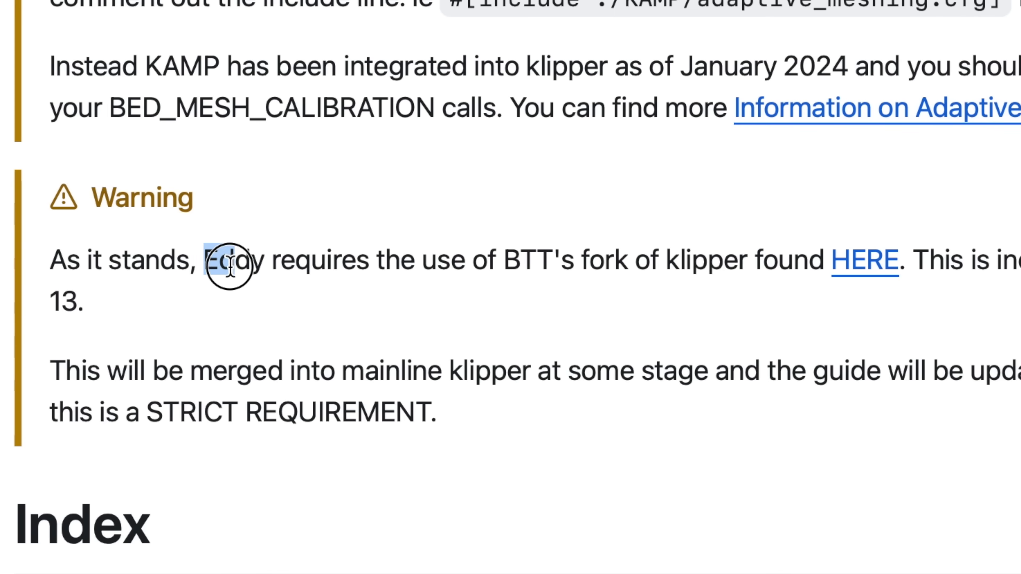
# - Highlight the BTT-fork requirement and PR #6558 notes, then show bigtreetech/klipper's branches
pyautogui.moveTo(230, 265); pyautogui.dragTo(553, 269)
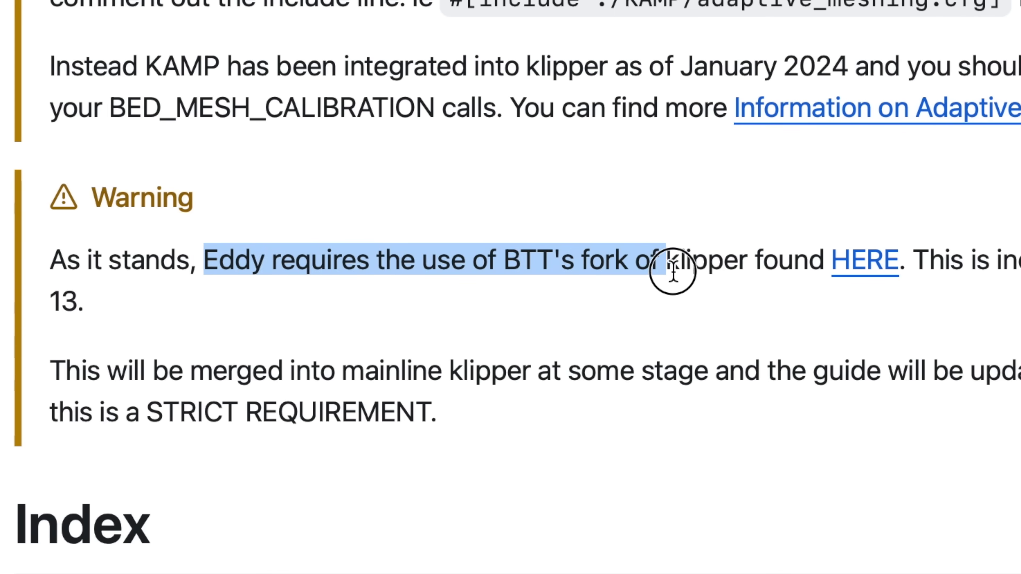
pyautogui.moveTo(50, 369); pyautogui.dragTo(524, 370)
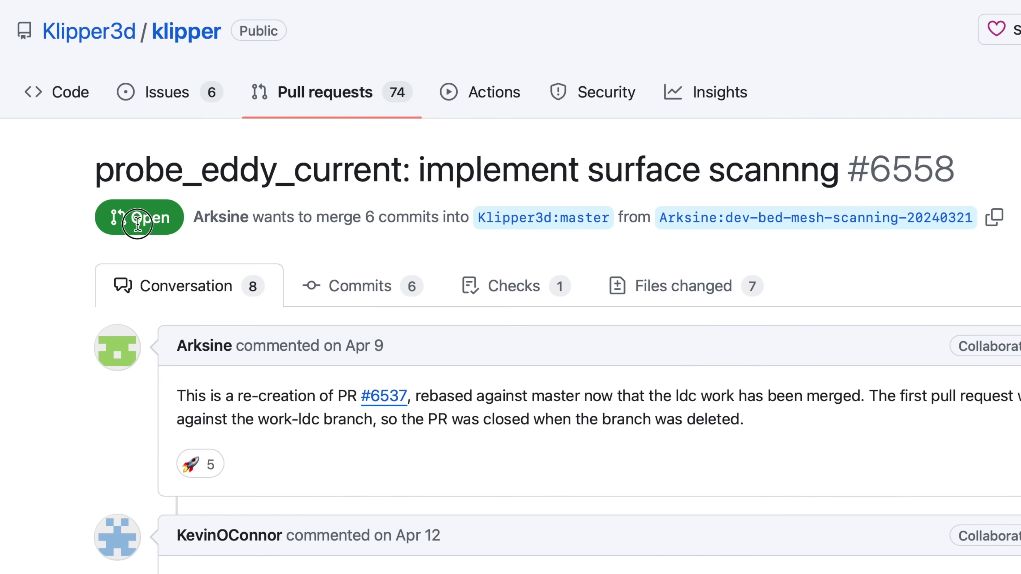
pyautogui.moveTo(97, 177); pyautogui.dragTo(746, 169)
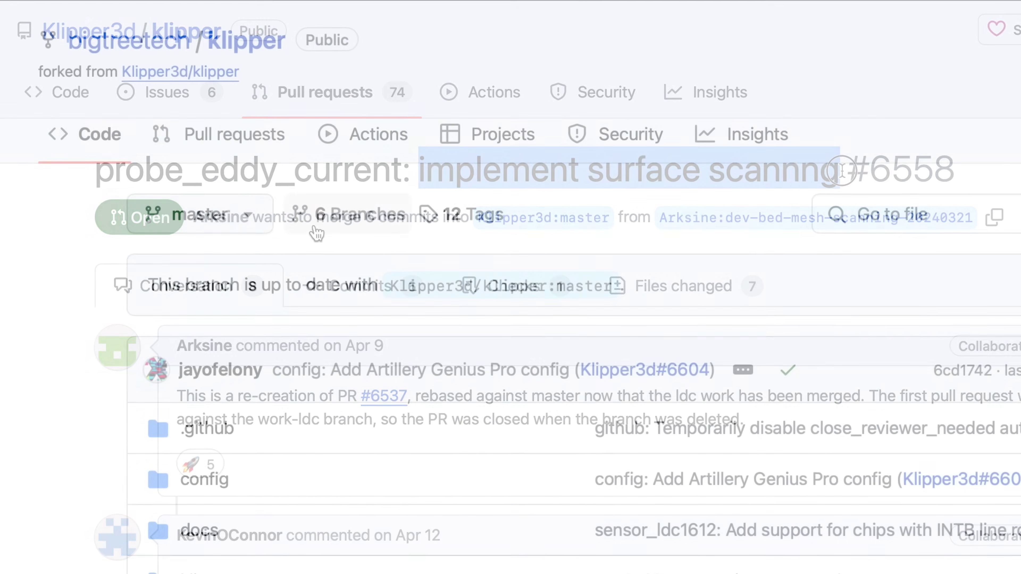
pyautogui.click(228, 211)
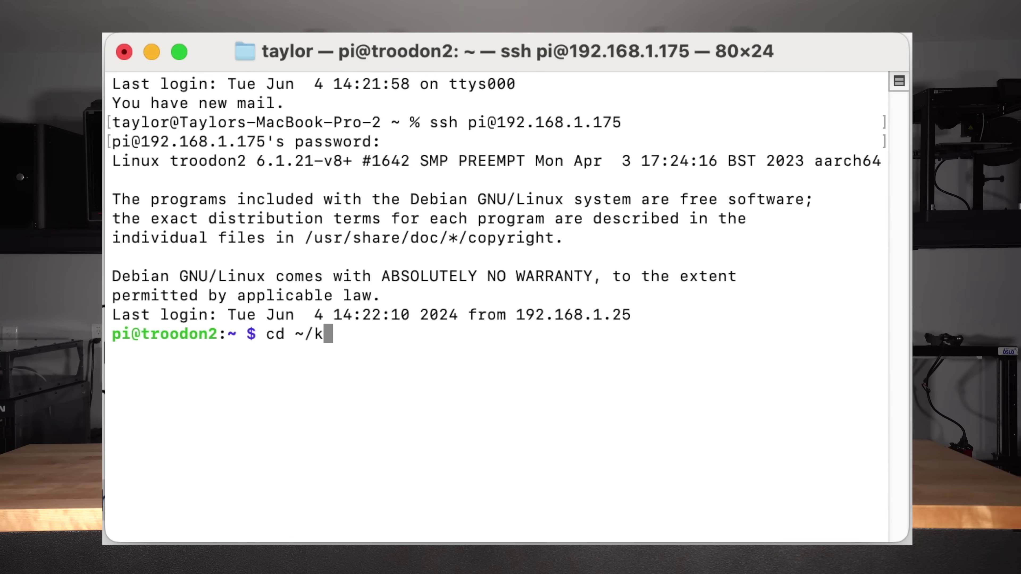
pyautogui.write('er')
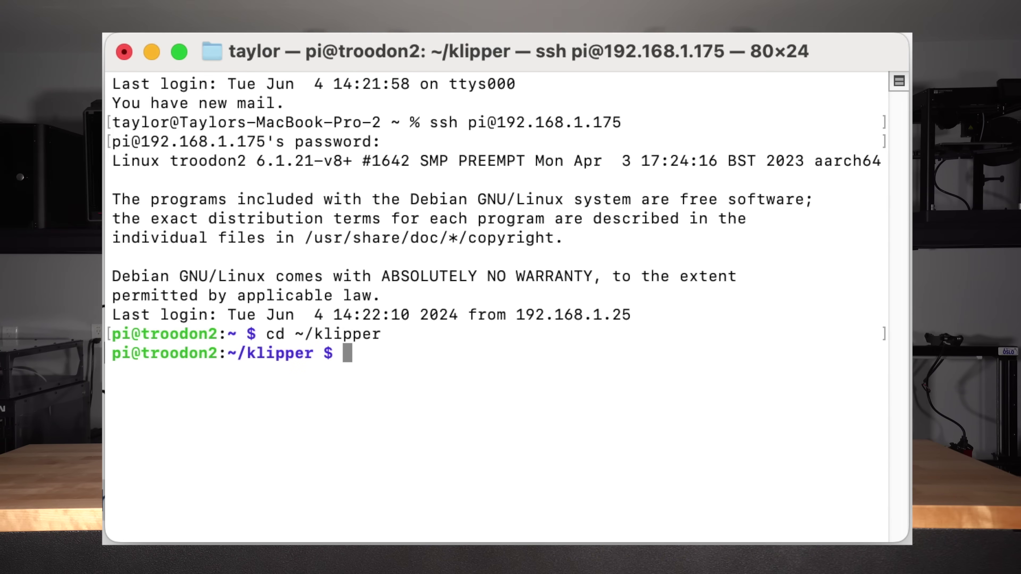
pyautogui.write('git remote add eddy https://github.com/bigtreetech/klipper')
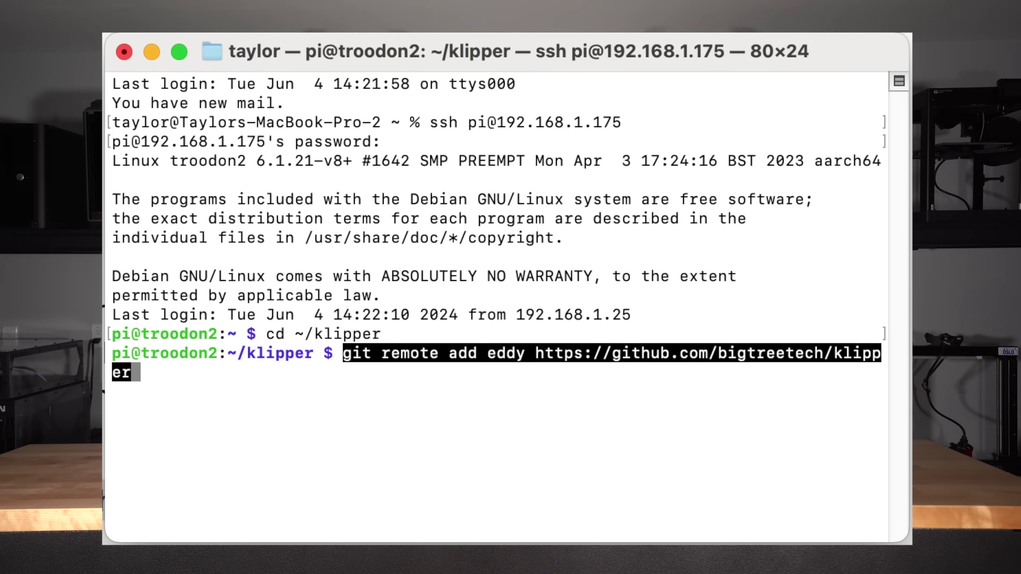
pyautogui.press('Return')
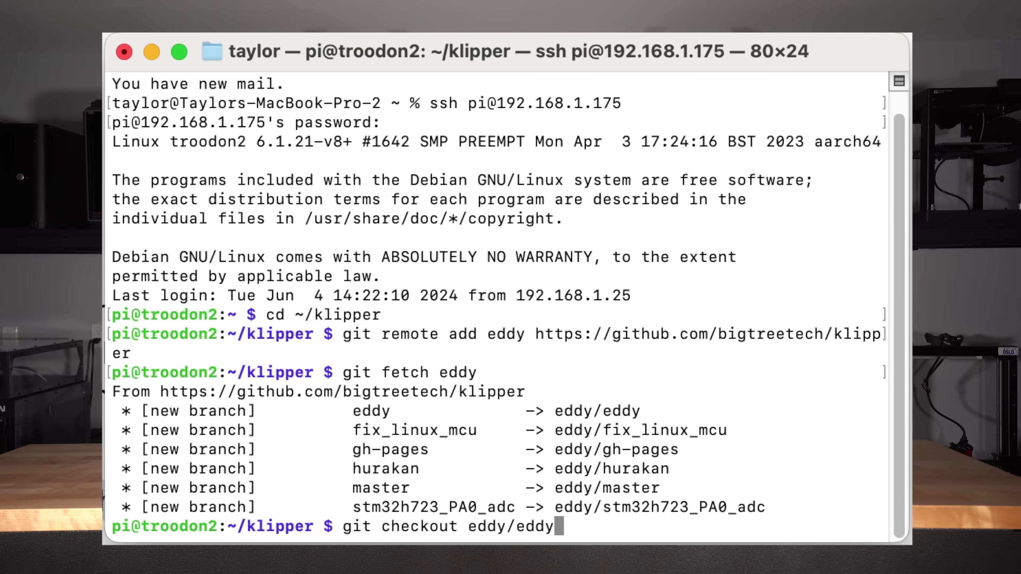
pyautogui.press('Return')
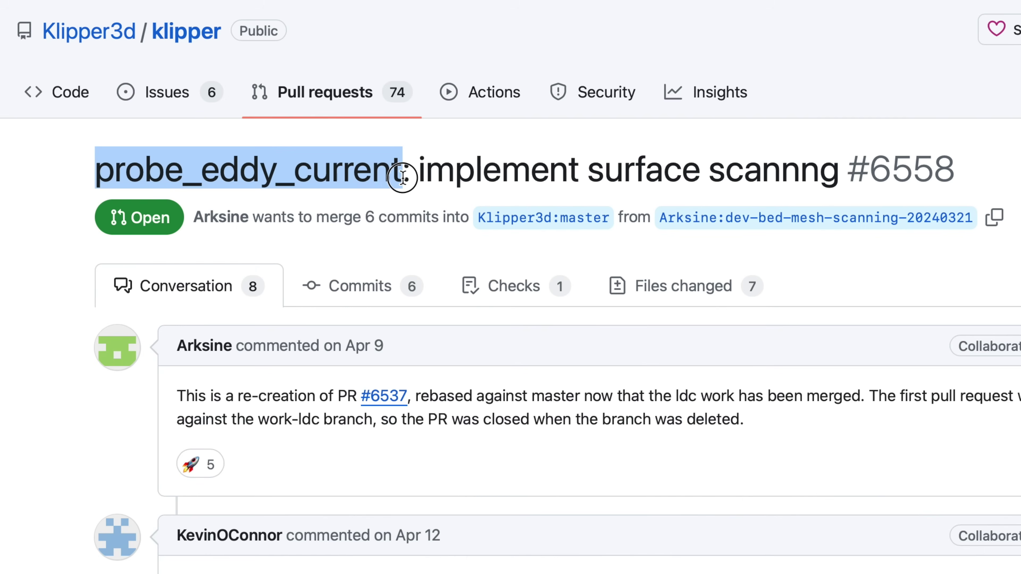
pyautogui.click(422, 174)
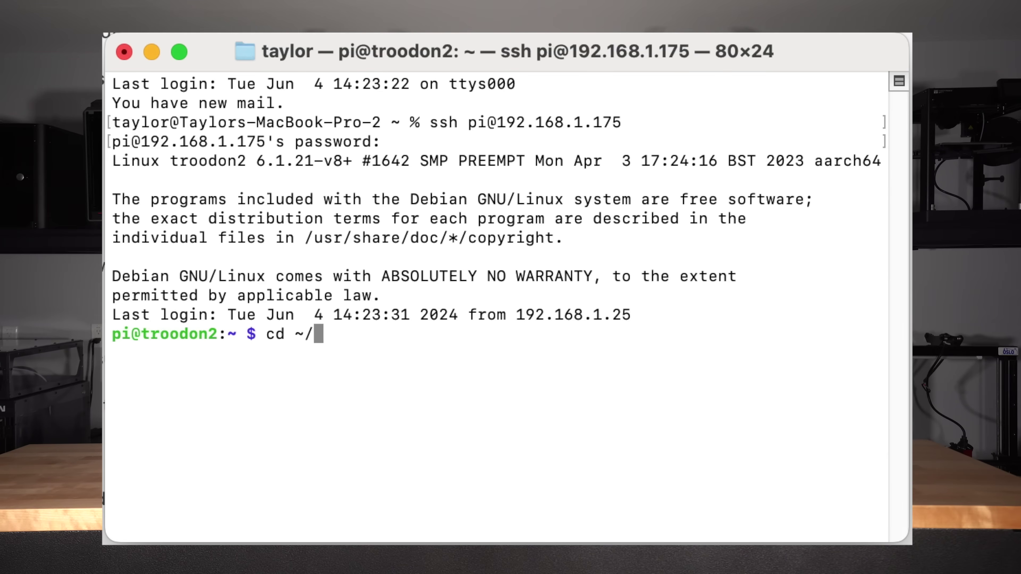
# - Enter ~/klipper, leave make menuconfig unchanged, and run make clean
pyautogui.write('~/klipper')
pyautogui.press('Return')
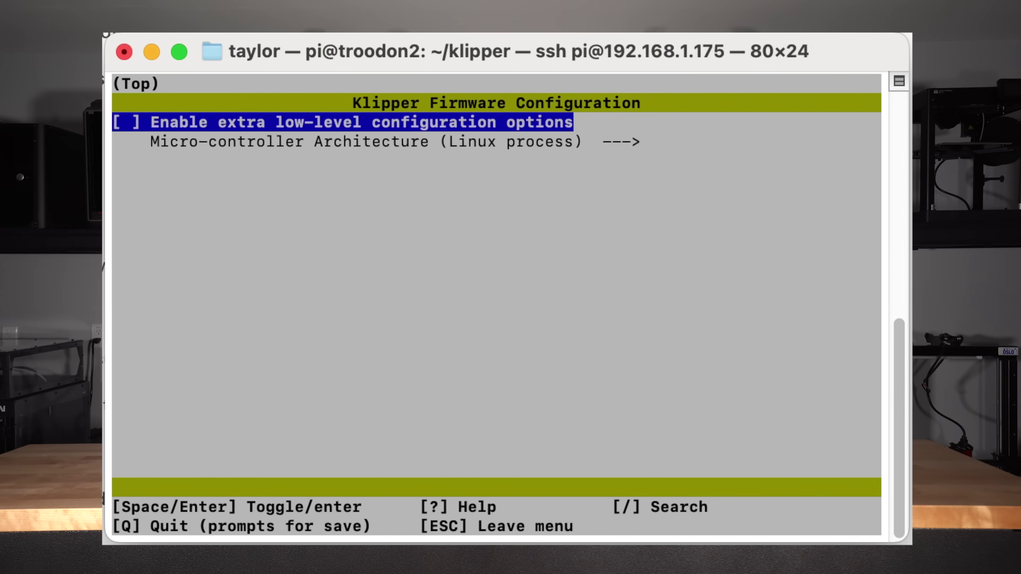
pyautogui.press('Down')
pyautogui.press('q')
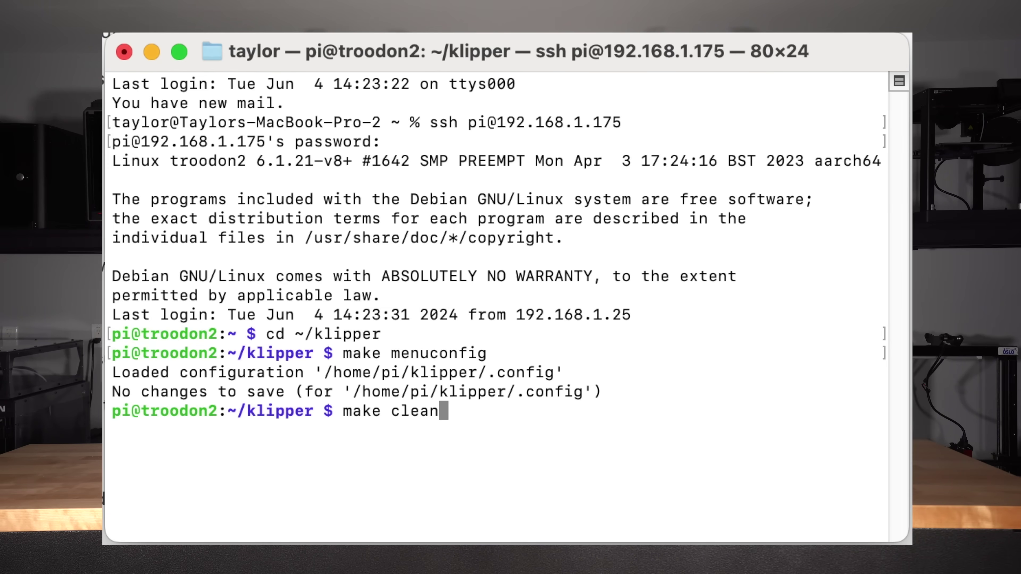
pyautogui.press('Return')
# - Stop the Klipper service with sudo systemctl stop klipper and flash the Linux-process build
pyautogui.write('sudo systemctl stop klipper')
pyautogui.moveTo(344, 430); pyautogui.dragTo(386, 439)
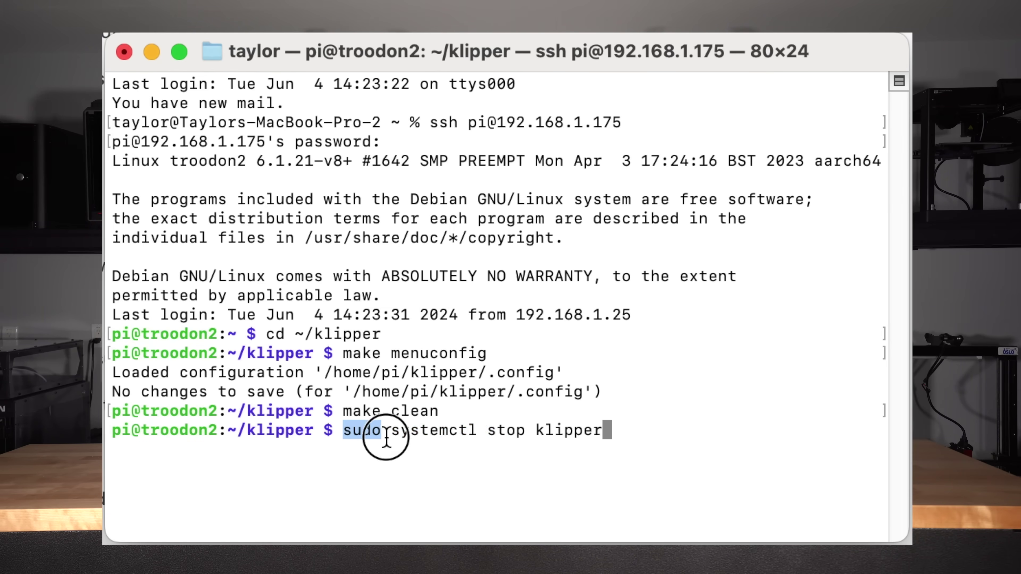
pyautogui.click(611, 436)
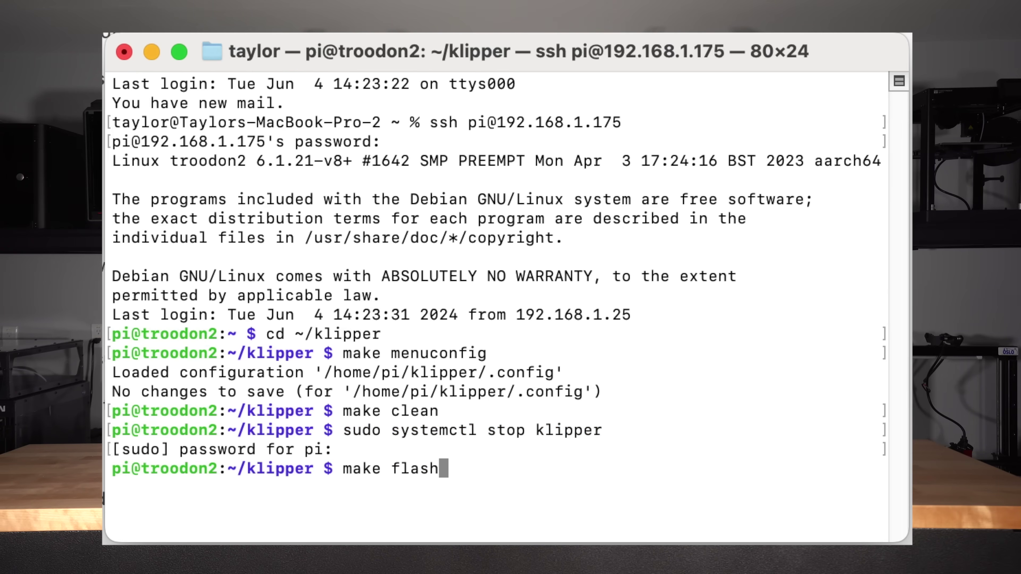
pyautogui.press('Return')
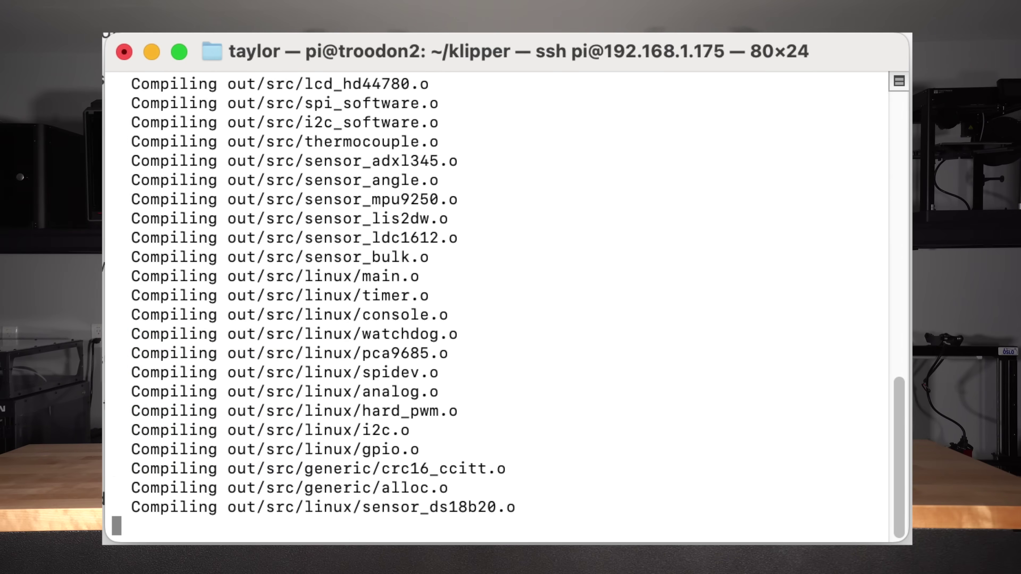
pyautogui.moveTo(199, 449); pyautogui.dragTo(230, 450)
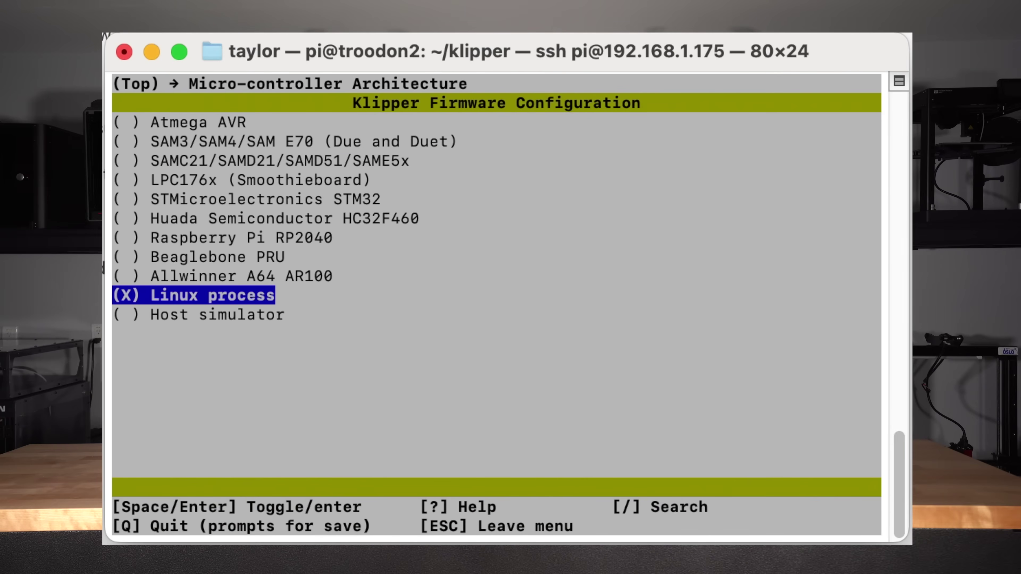
# - Configure the firmware for STM32 architecture, STM32F407 processor and 32KiB bootloader, and save it
pyautogui.press('Up')
pyautogui.press('Up')
pyautogui.press('Up')
pyautogui.press('Up')
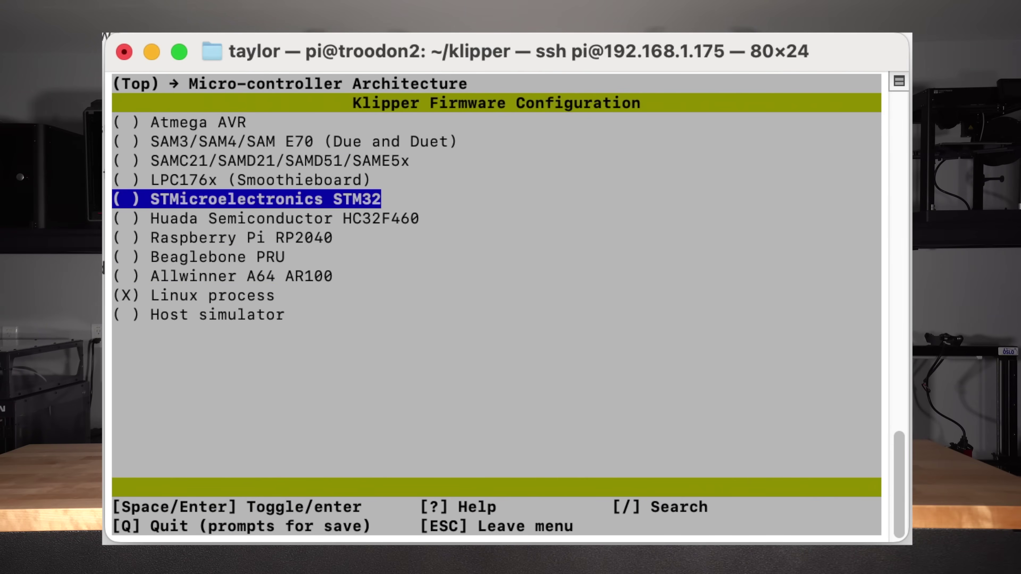
pyautogui.press('Return')
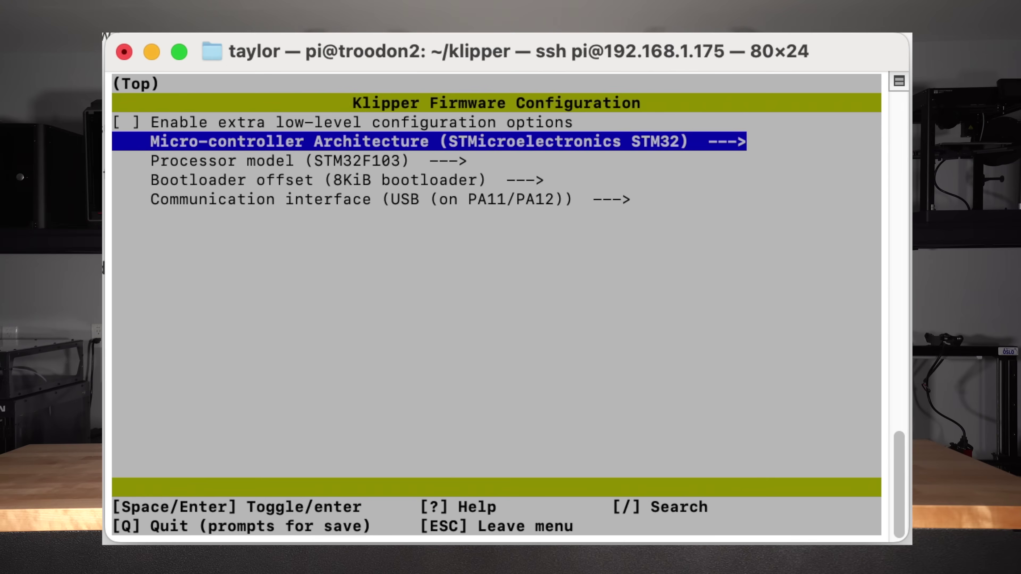
pyautogui.press('Down')
pyautogui.press('Return')
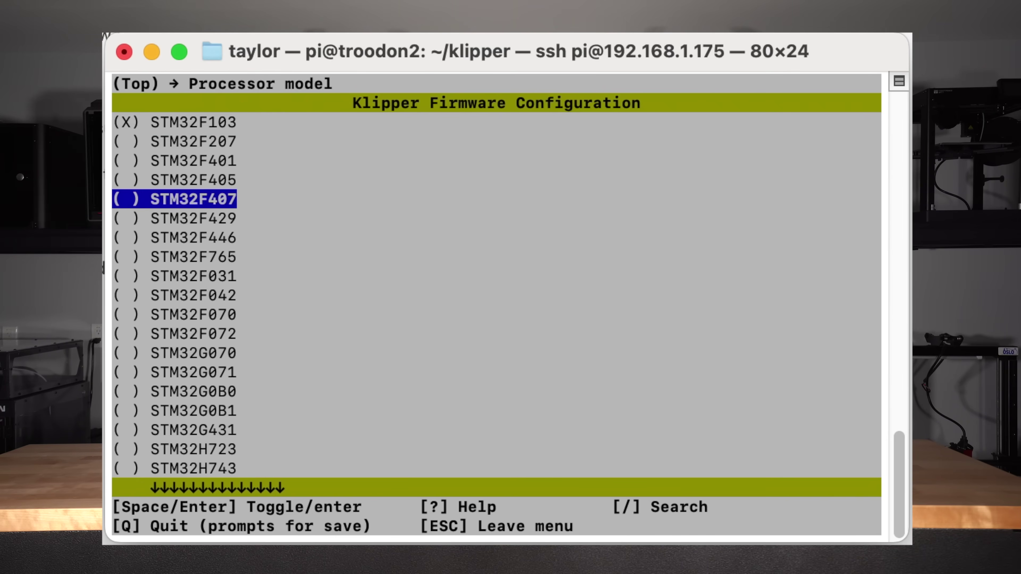
pyautogui.press('Return')
pyautogui.press('Down')
pyautogui.press('q')
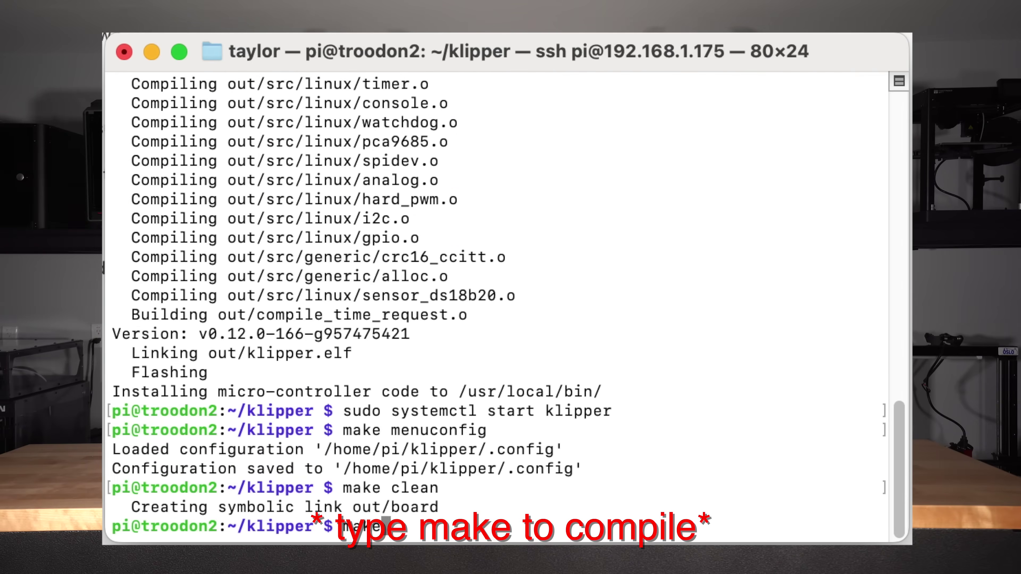
pyautogui.press('Return')
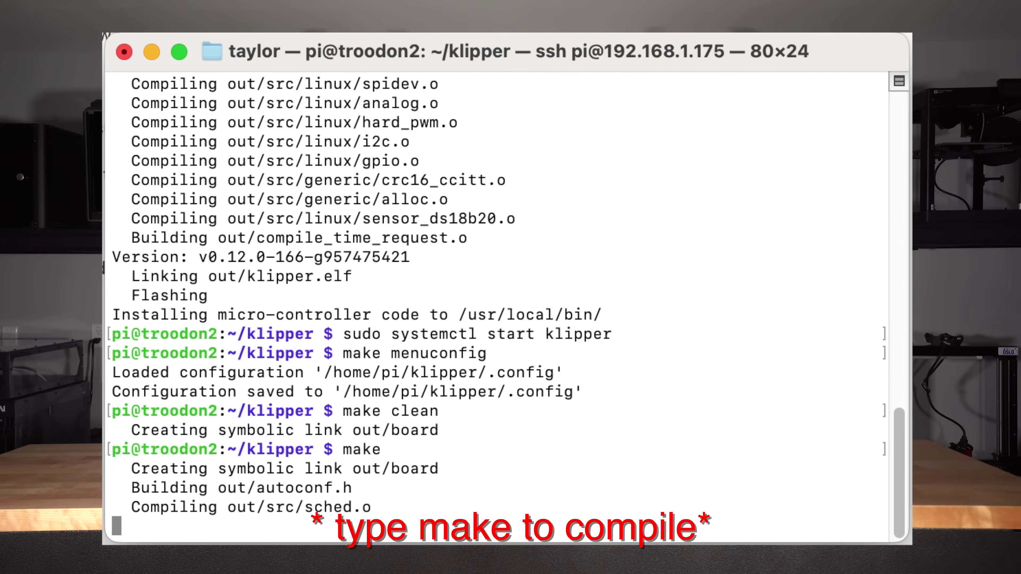
# - Rename klipper.bin in the home folder to a firmware name beginning 'firmw'
pyautogui.write('ut')
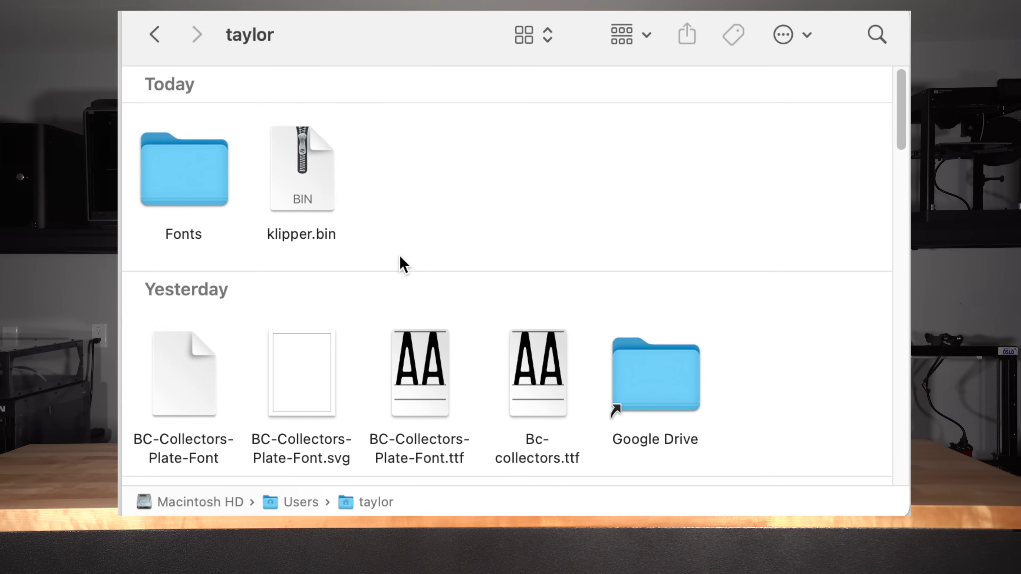
pyautogui.moveTo(359, 232); pyautogui.dragTo(253, 122)
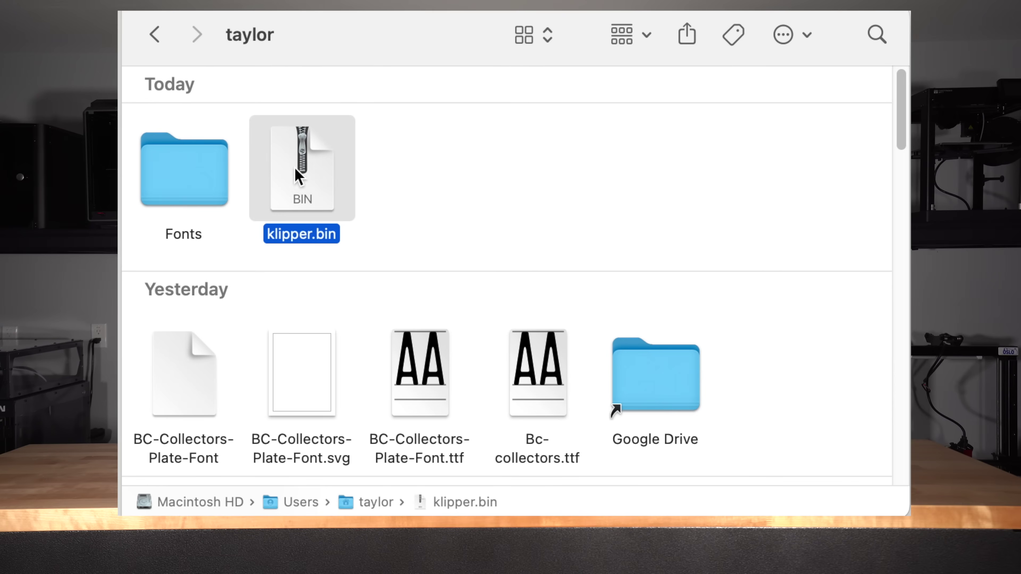
pyautogui.rightClick(320, 198)
pyautogui.click(387, 341)
pyautogui.write('firmw')
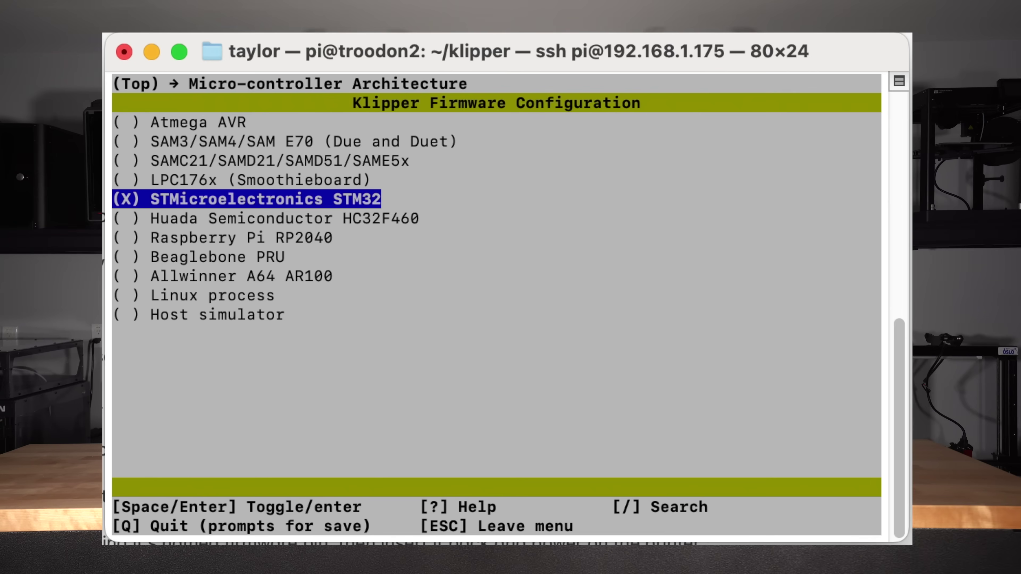
pyautogui.press('Down')
pyautogui.press('Down')
pyautogui.press('Return')
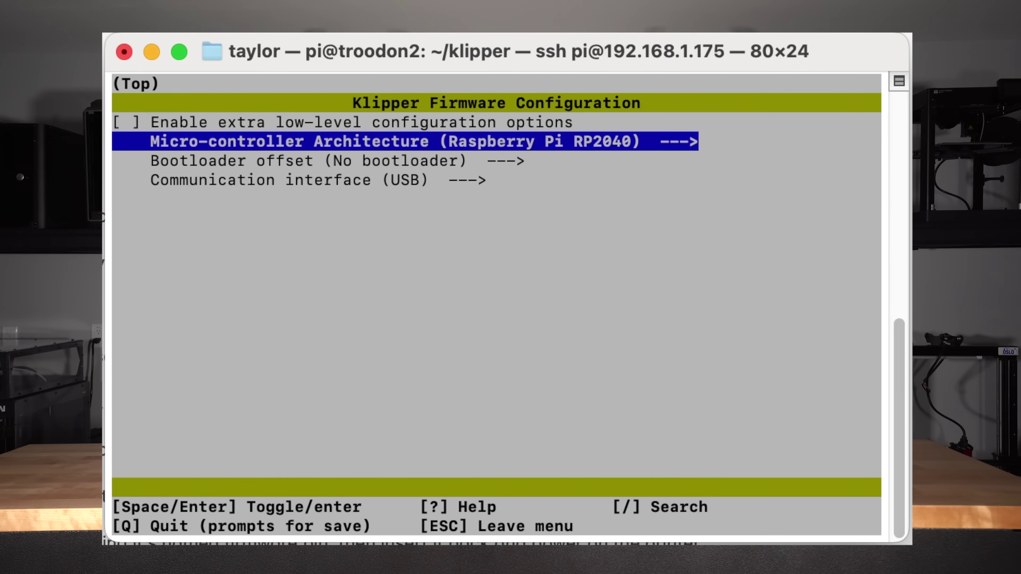
# - Save the firmware settings and flash Klipper to the RP2040 with make flash FLASH_DEVICE=2e8a:0003
pyautogui.press('q')
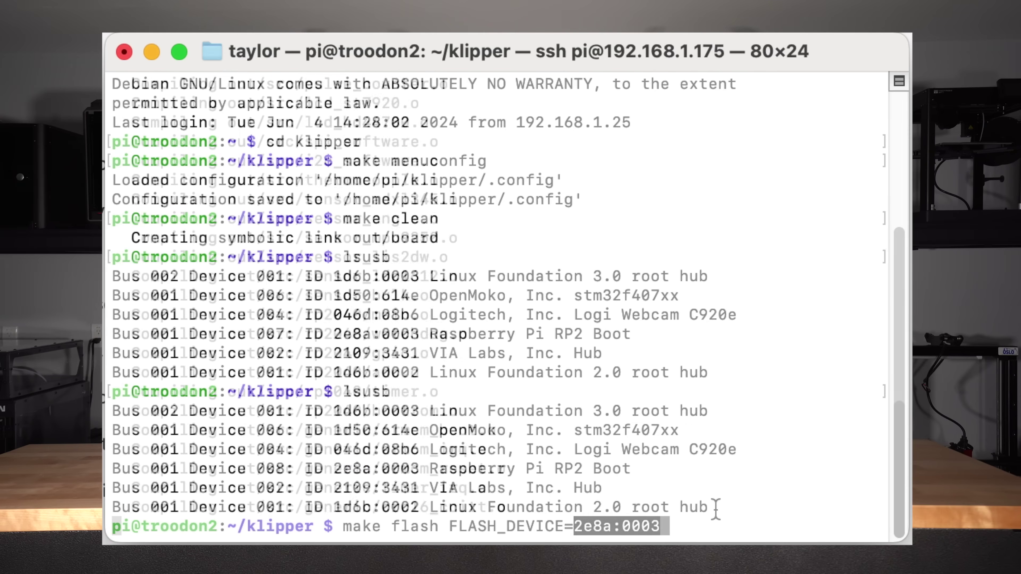
pyautogui.press('Return')
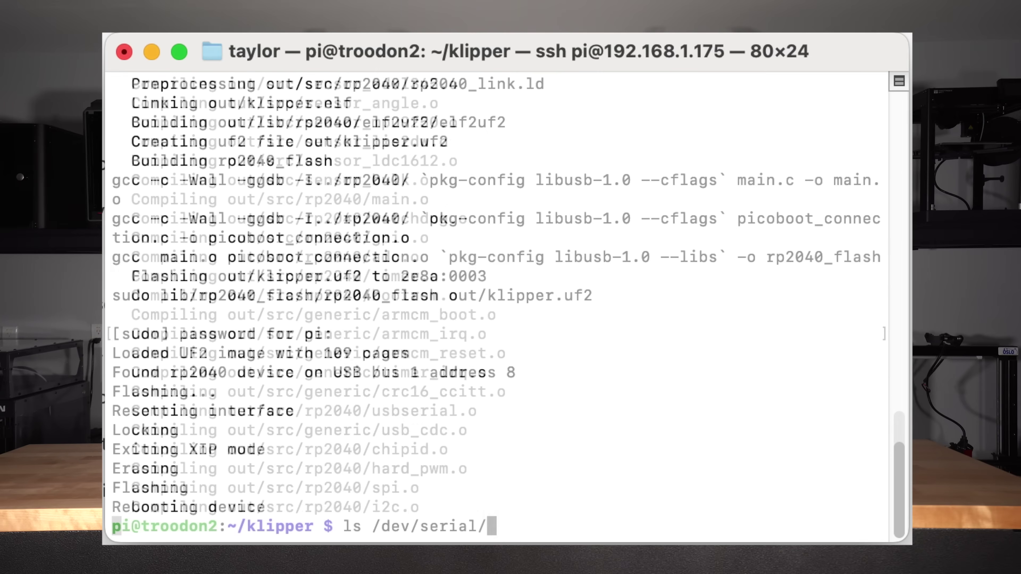
# - List /dev/serial/by-id/*, copy the Eddy's rp2040 serial ID, and select the manual's Eddy config
pyautogui.write('by-i')
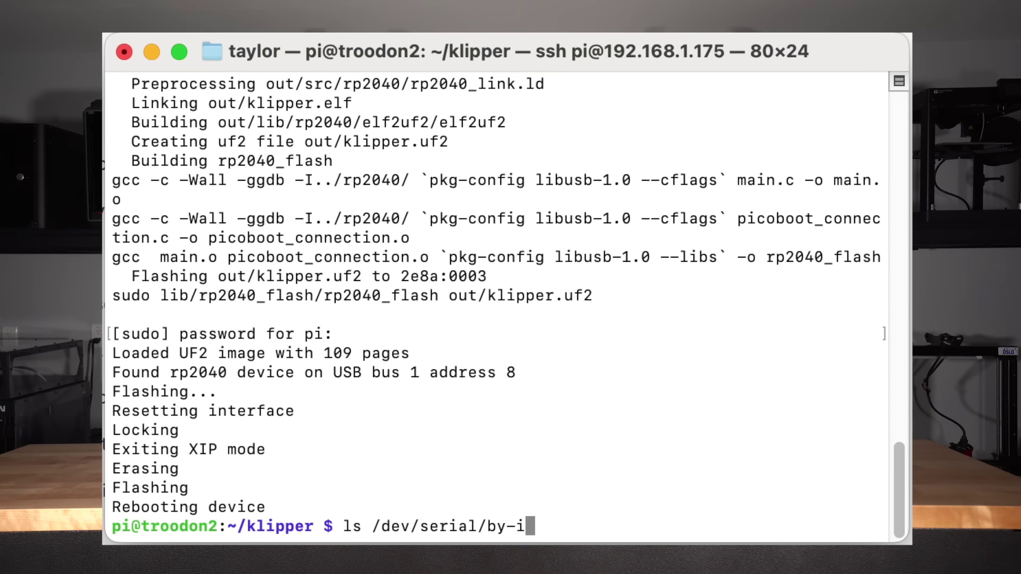
pyautogui.write('d/*')
pyautogui.press('Return')
pyautogui.moveTo(286, 487); pyautogui.dragTo(528, 482)
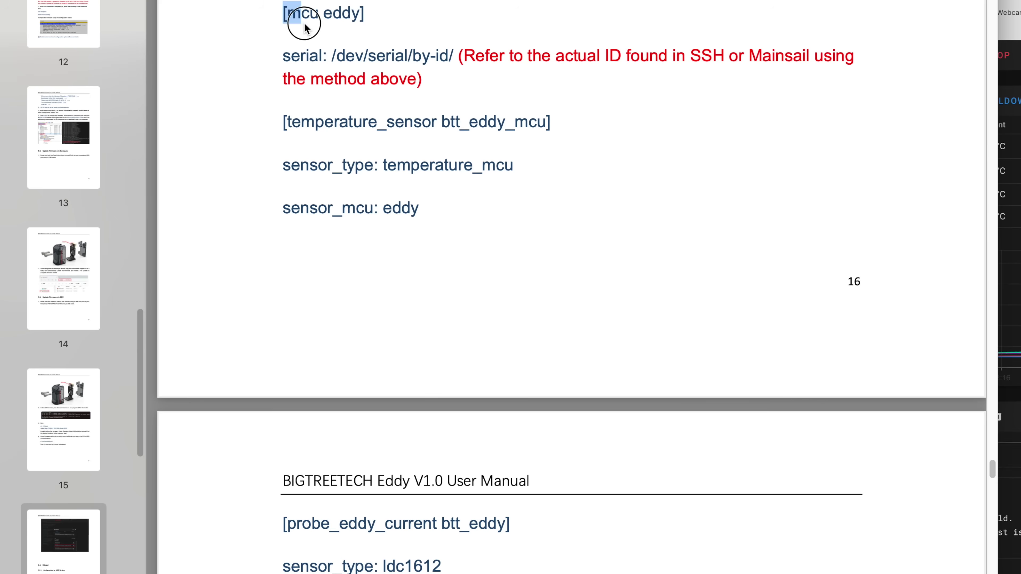
pyautogui.moveTo(304, 28); pyautogui.dragTo(421, 177)
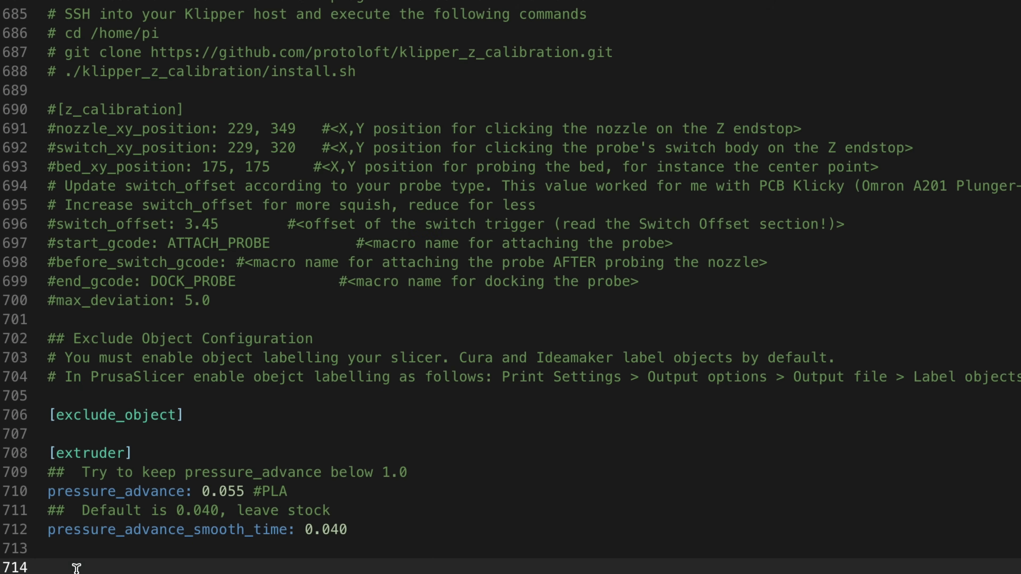
# - Paste the [mcu eddy], [temperature_sensor btt_eddy_mcu] and probe blocks into printer.cfg
pyautogui.press('super+v')
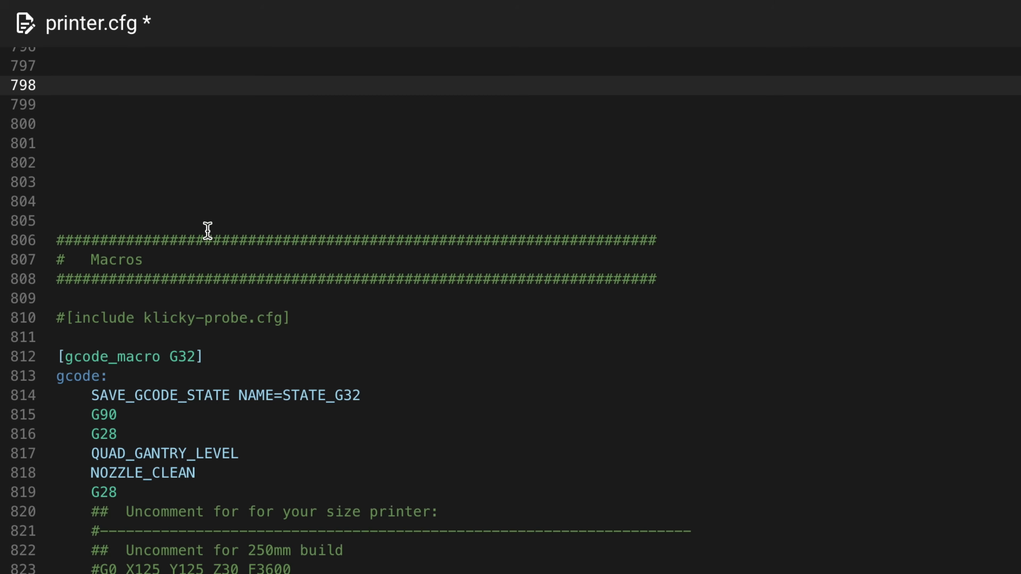
pyautogui.write('[probe_eddy_current btt_eddy] sensor_type: ldc1612 BIGTREETECH Eddy V1.0 User Manual 18 z_offset: 1.0 # Set to a non-zero value i2c_mcu: EBBCan # MCU name of the actual board connected to Eddy Coil i2c_bus: i2c3_PB3_PB4 # I2C bus actually connected to Eddy Coil x_offset:0 # Set actual offset relative to nozzle y_offset: 20 # Set actual offset relative to nozzle data_rate: 500 [bed_mesh] horizontal_move_z: 2')
# - Select the EBBCan name in the pasted printer.cfg block so it can be replaced
pyautogui.scroll(2, 207, 230)
pyautogui.doubleClick(183, 234)
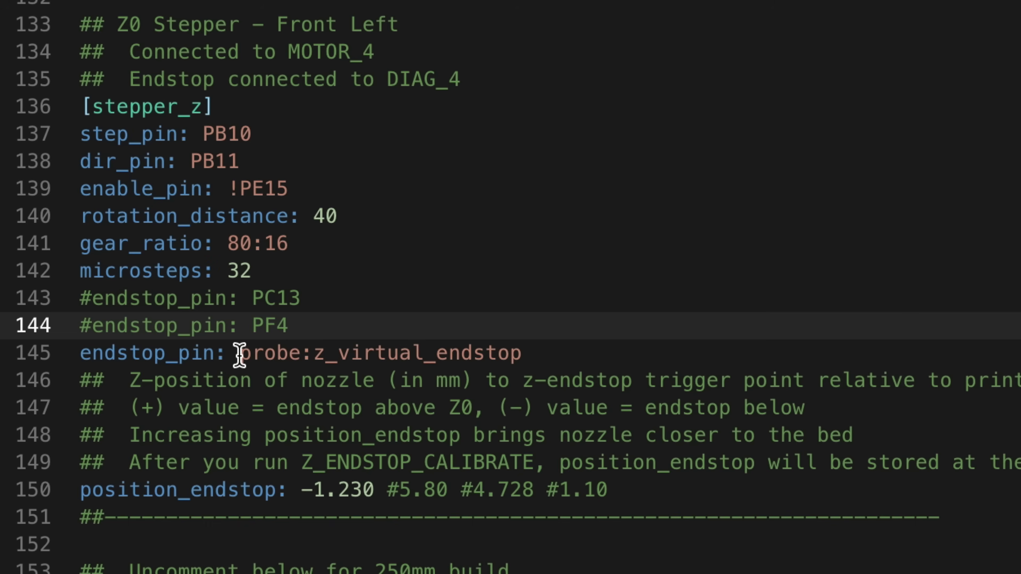
# - Delete probe:z_virtual_endstop from the stepper_z endstop pin on line 145
pyautogui.moveTo(238, 354); pyautogui.dragTo(283, 355)
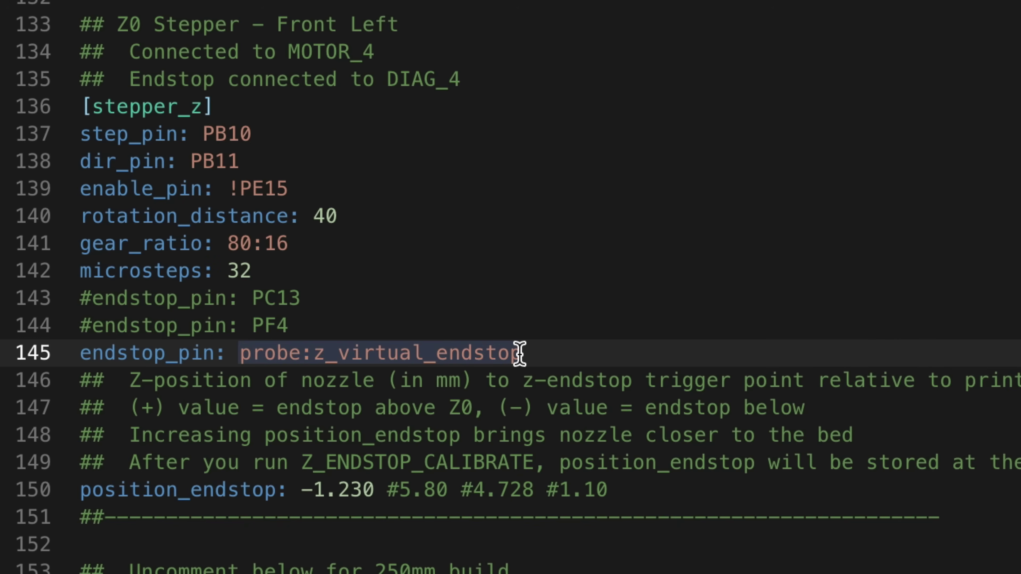
pyautogui.press('BackSpace')
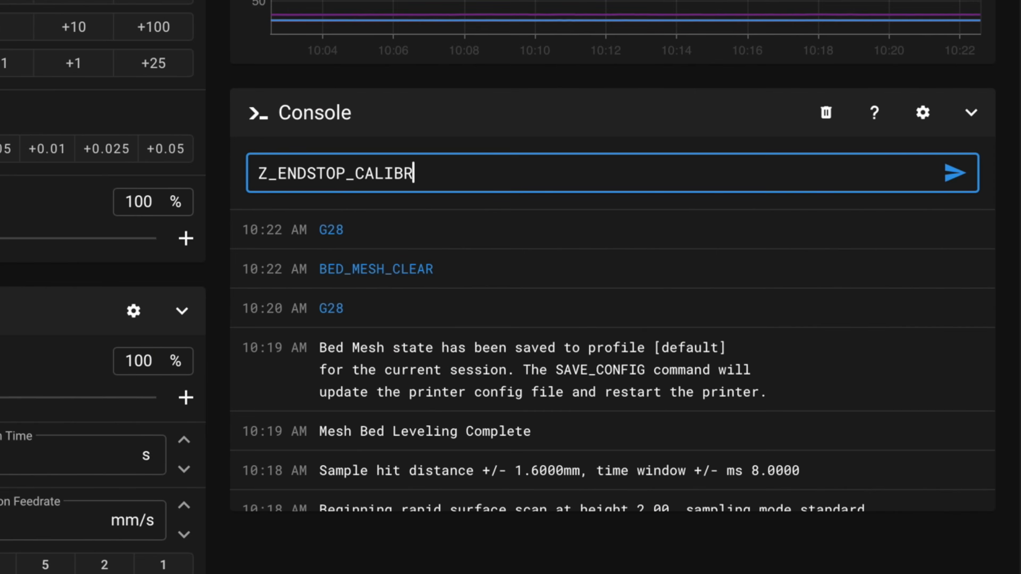
# - Run Z_ENDSTOP_CALIBRATE in the Mainsail console
pyautogui.press('Return')
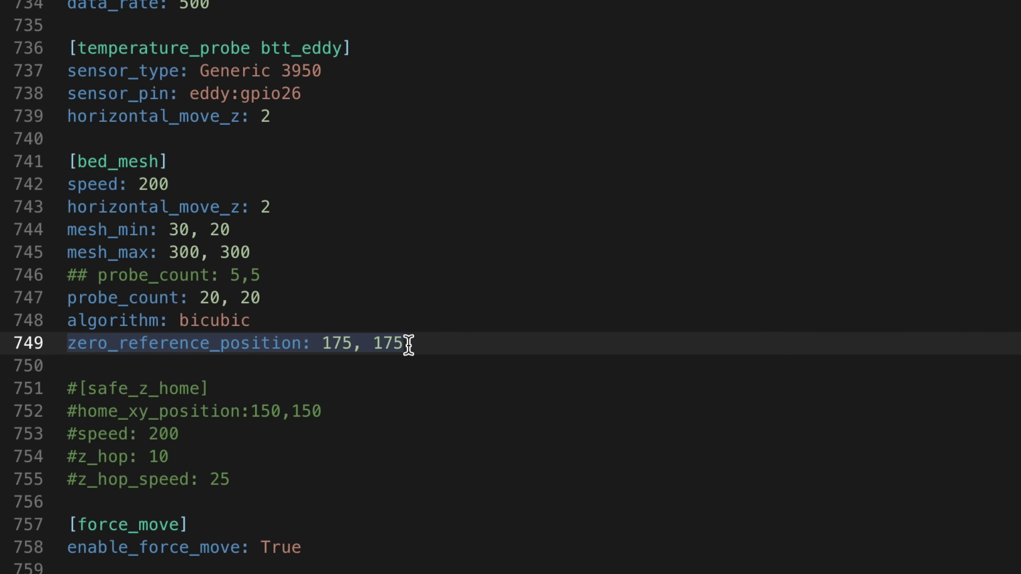
# - Review the [bed_mesh] section with probe_count 20, 20 and zero_reference_position 175, 175
pyautogui.moveTo(68, 310); pyautogui.dragTo(80, 310)
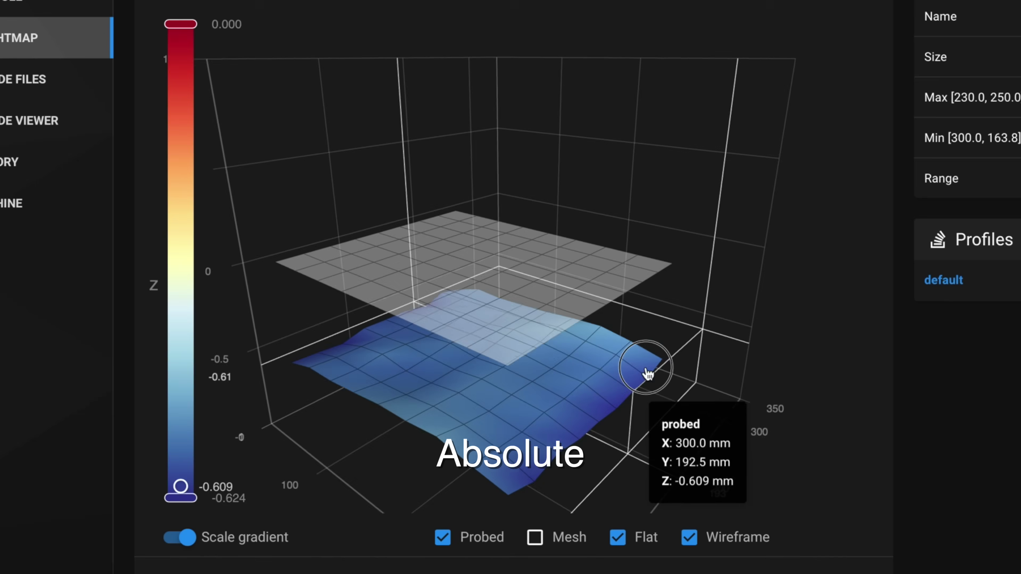
# - Tilt the absolute 3D heightmap to a near-level view
pyautogui.moveTo(649, 364); pyautogui.dragTo(684, 505)
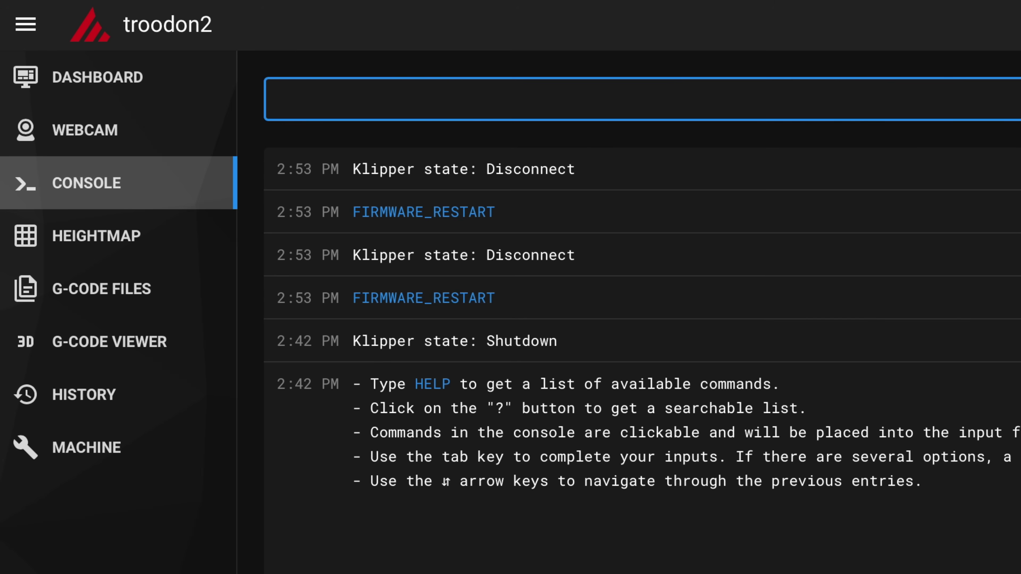
# - Run LDC_CALIBRATE_DRIVE_CURRENT CHIP=btt_eddy in the console
pyautogui.press('Return')
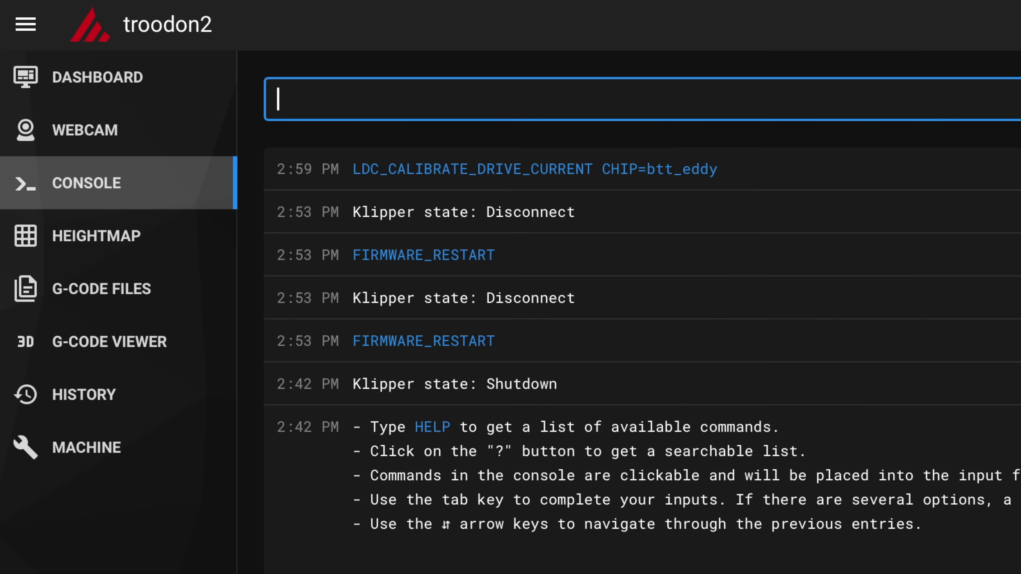